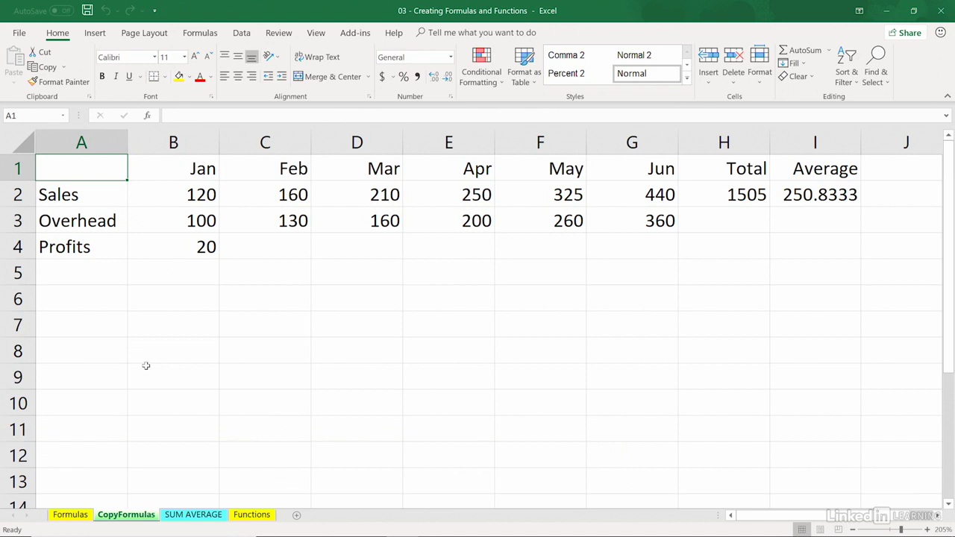
Step: Examine the January Profits formula in B4 and the cells it references
click(182, 248)
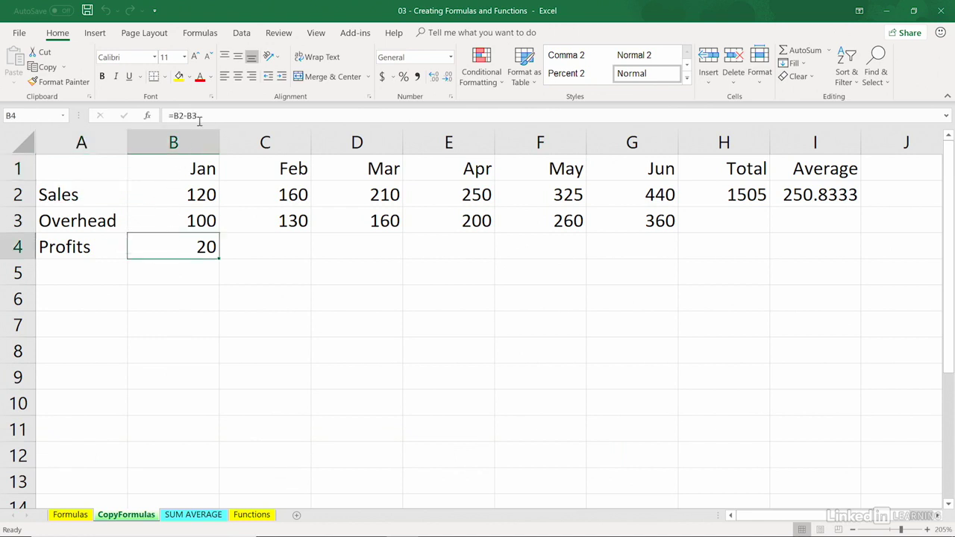
double_click(179, 245)
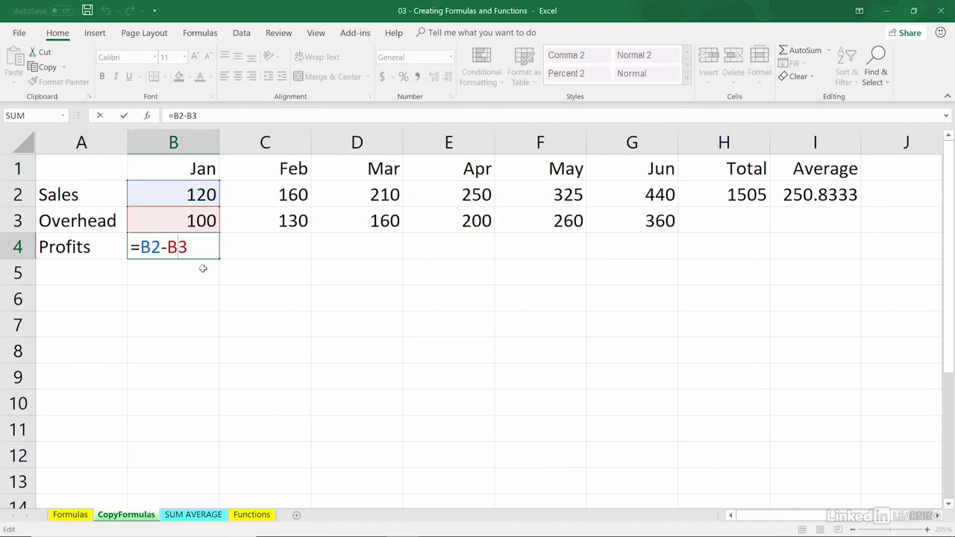
key(Return)
click(200, 249)
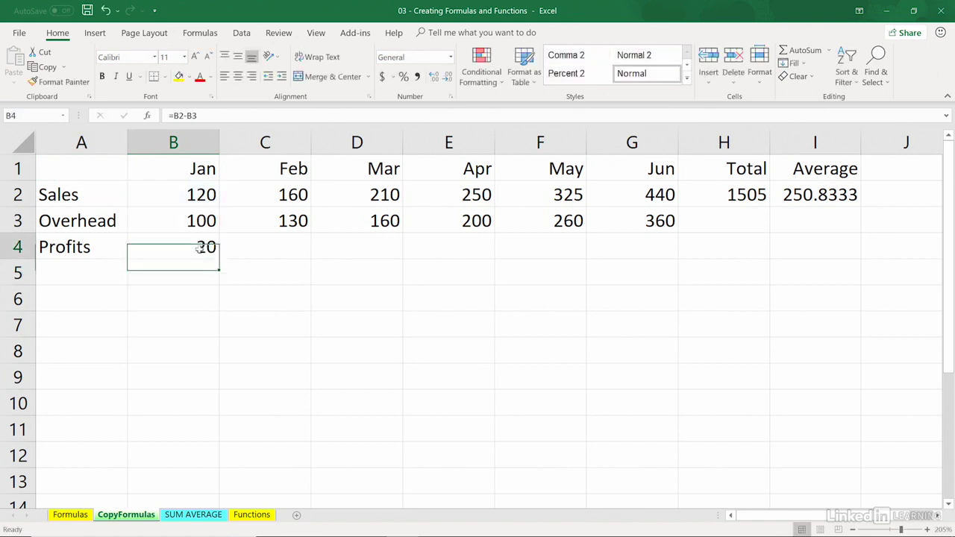
click(256, 241)
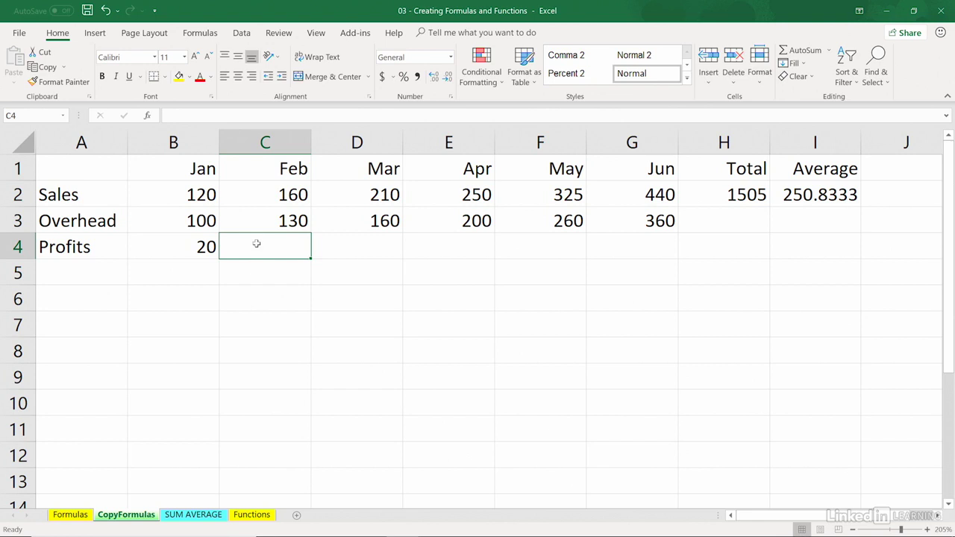
click(185, 247)
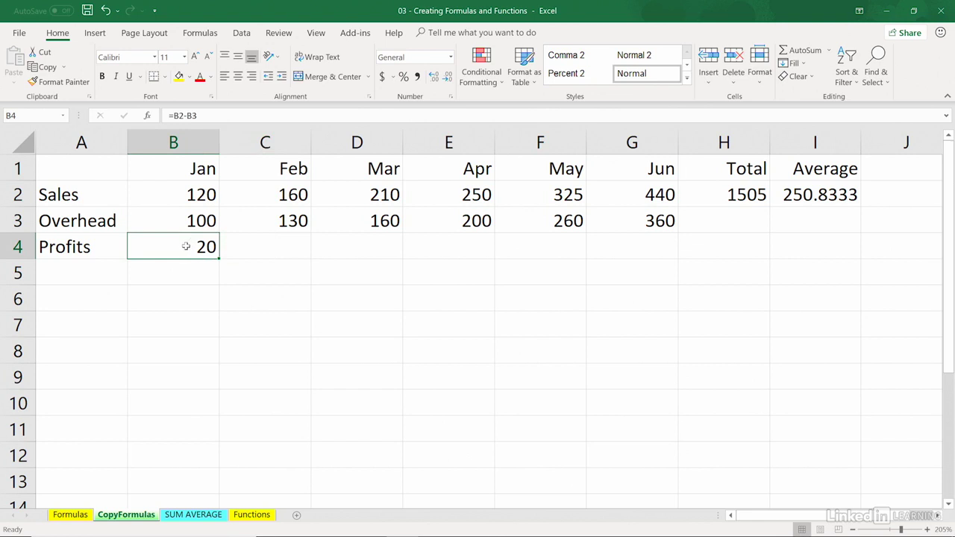
double_click(185, 246)
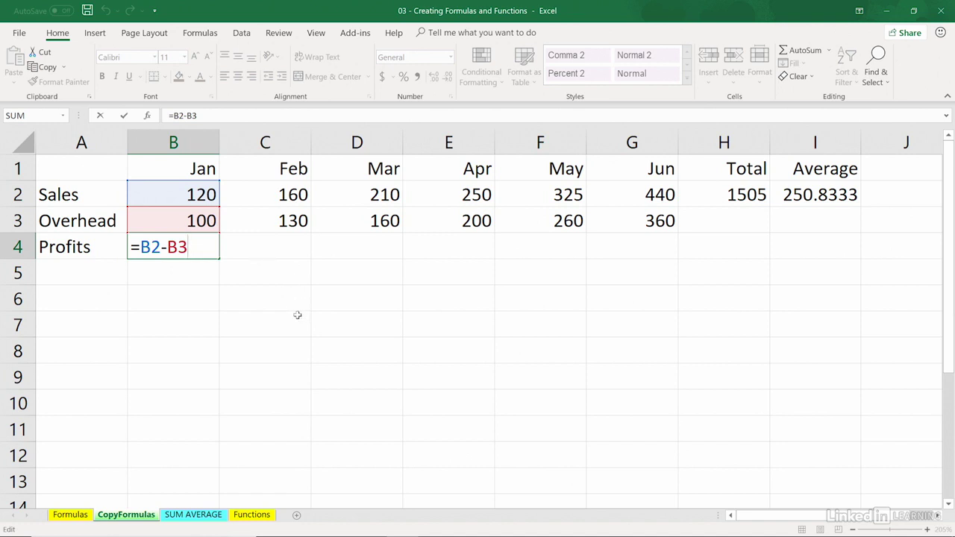
key(ctrl+Return)
Step: Fill the January Profits formula from B4 across to June in G4, and check the copied April formula
click(278, 249)
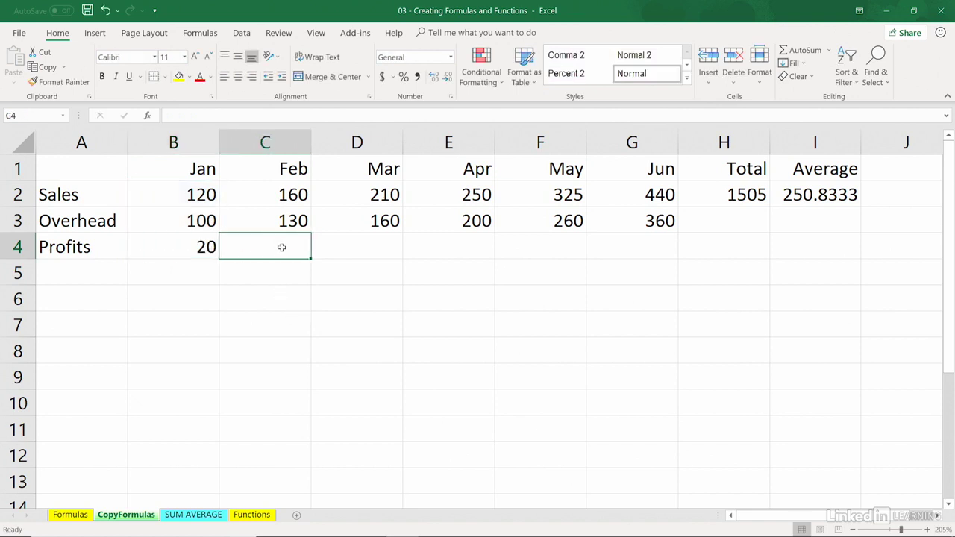
click(351, 246)
click(421, 249)
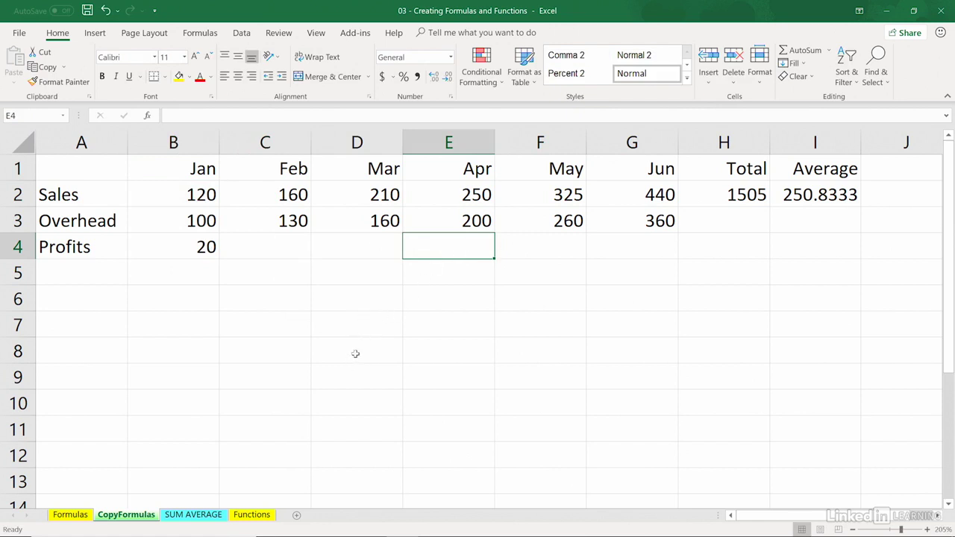
click(190, 246)
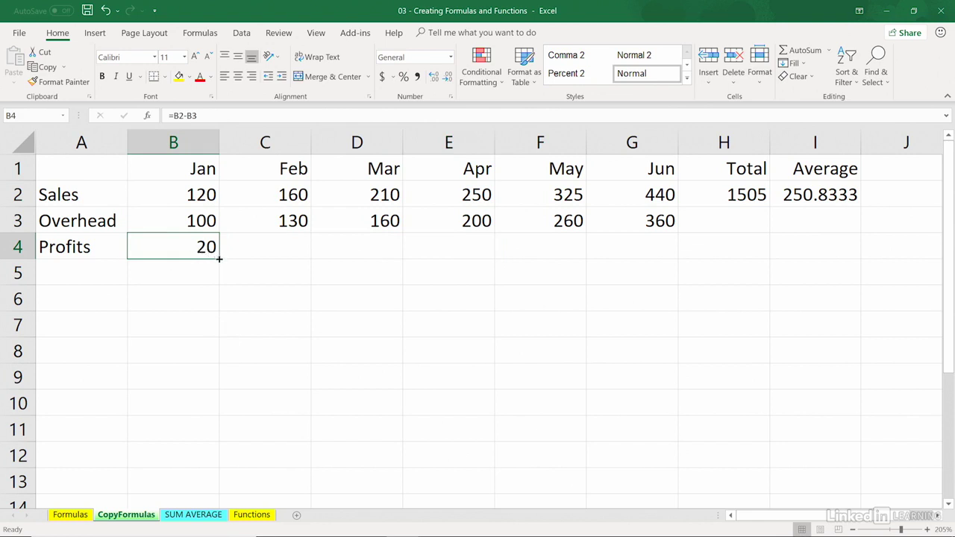
drag(219, 259, 655, 256)
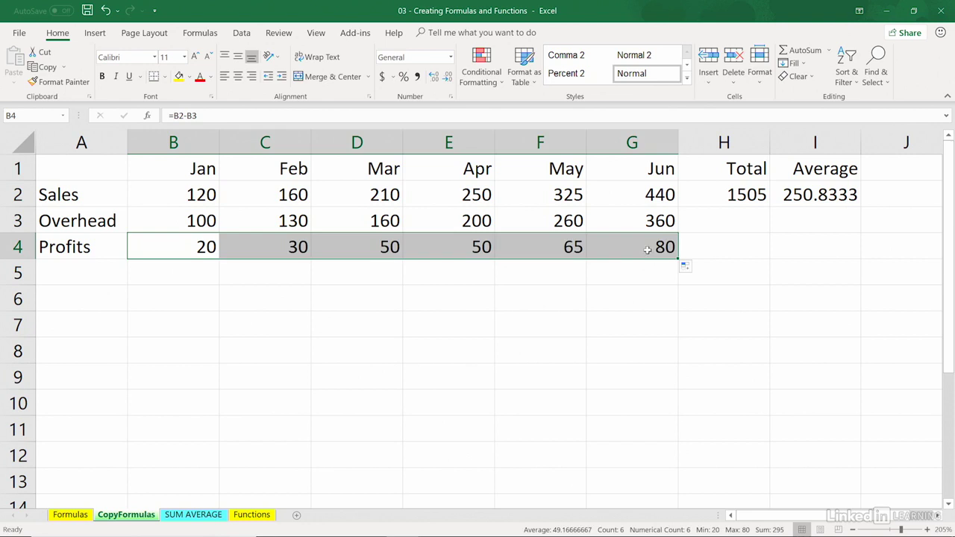
click(468, 247)
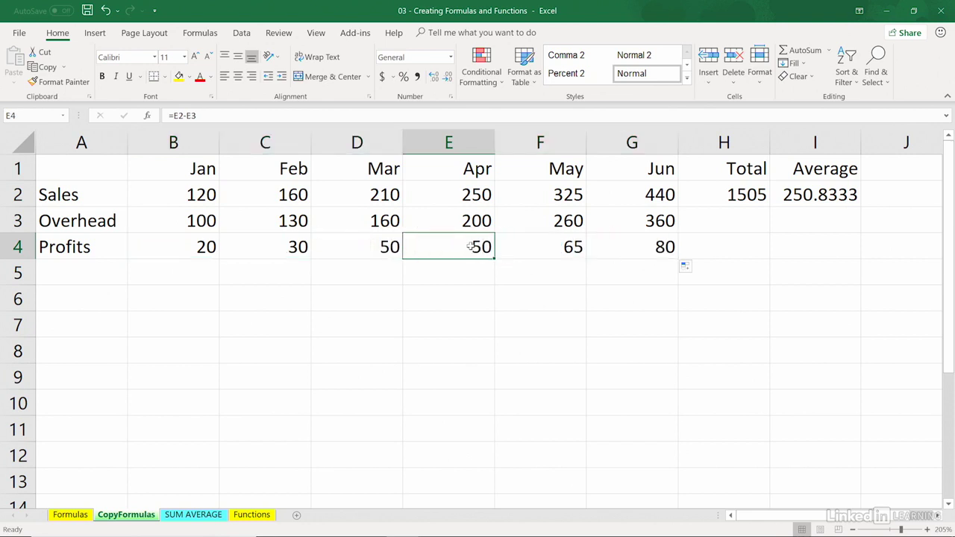
double_click(470, 246)
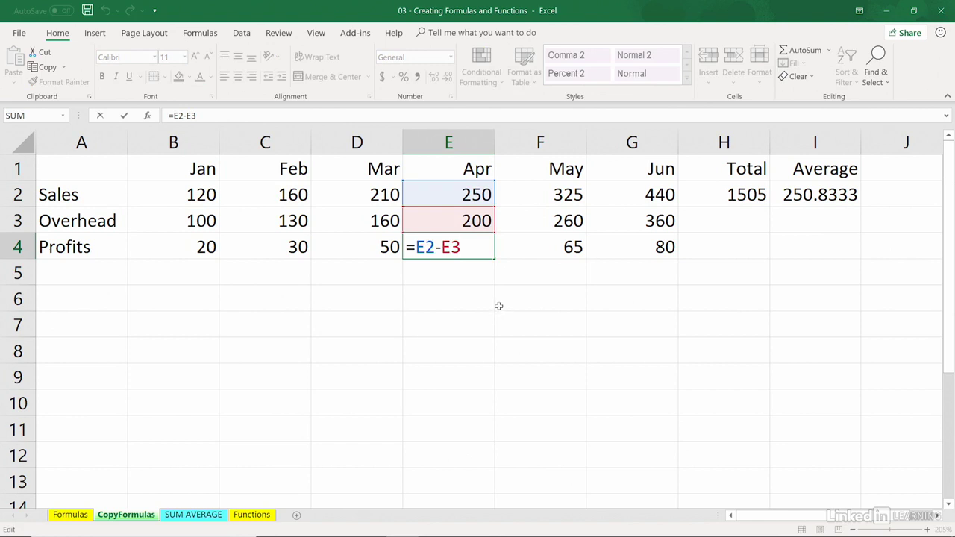
key(ctrl+Return)
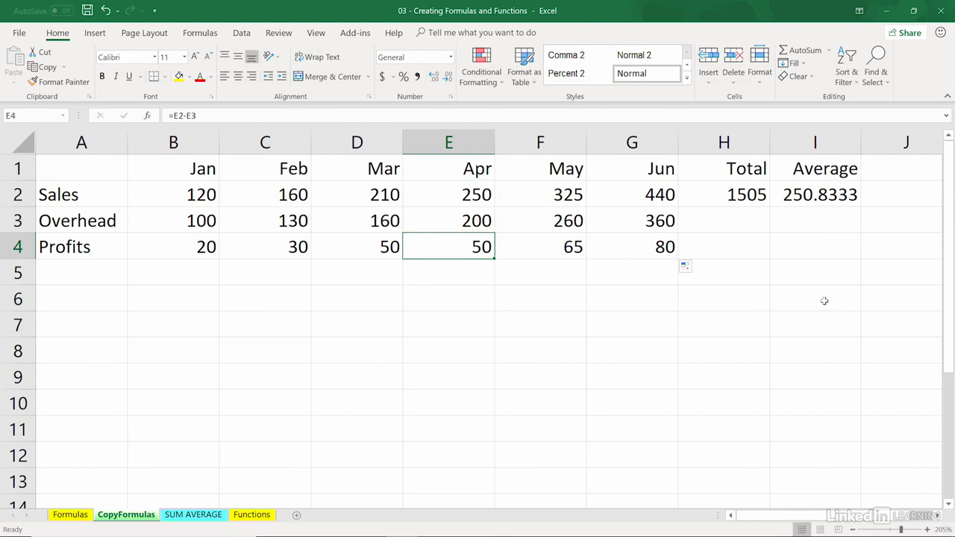
Step: Examine the Sales total formula in H2, and compare the Profits formulas for January through April in row 4
click(705, 195)
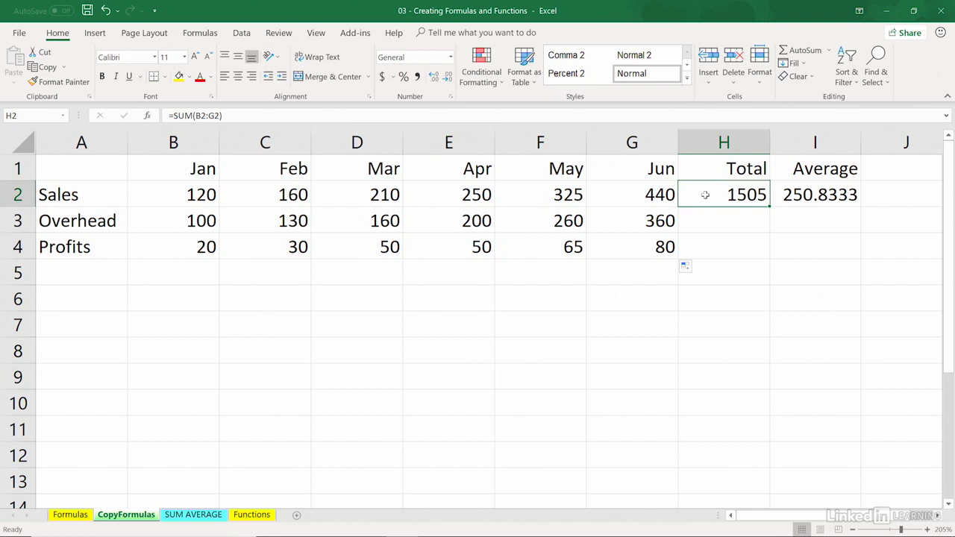
double_click(705, 195)
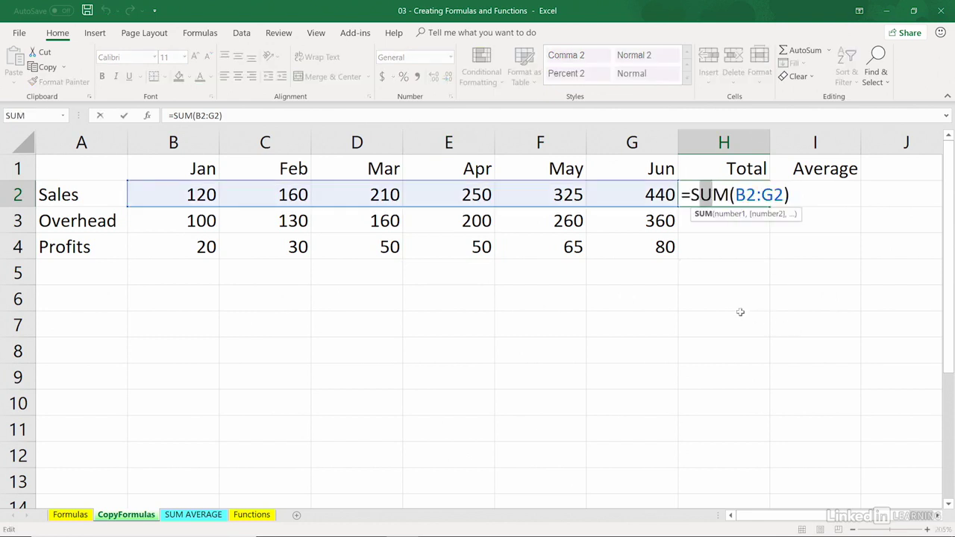
key(Escape)
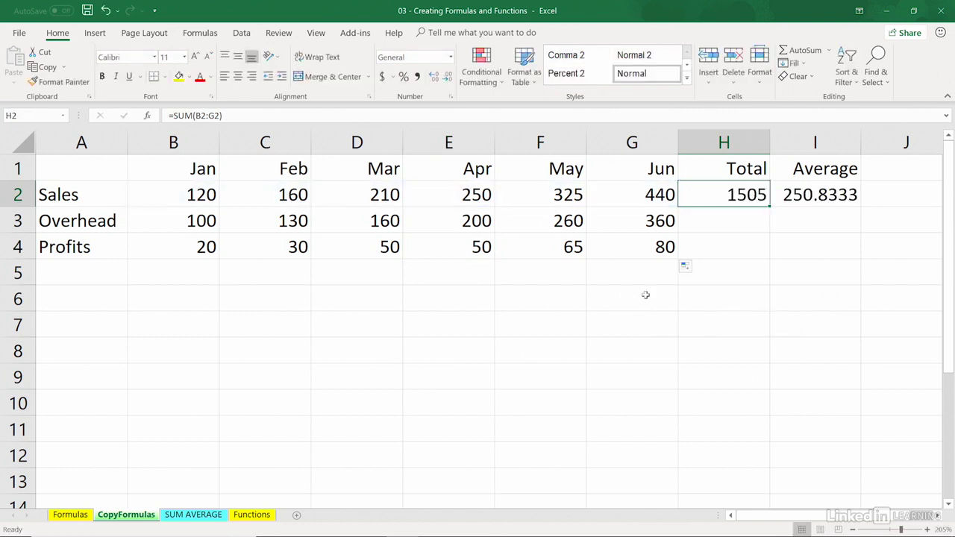
click(724, 223)
click(736, 246)
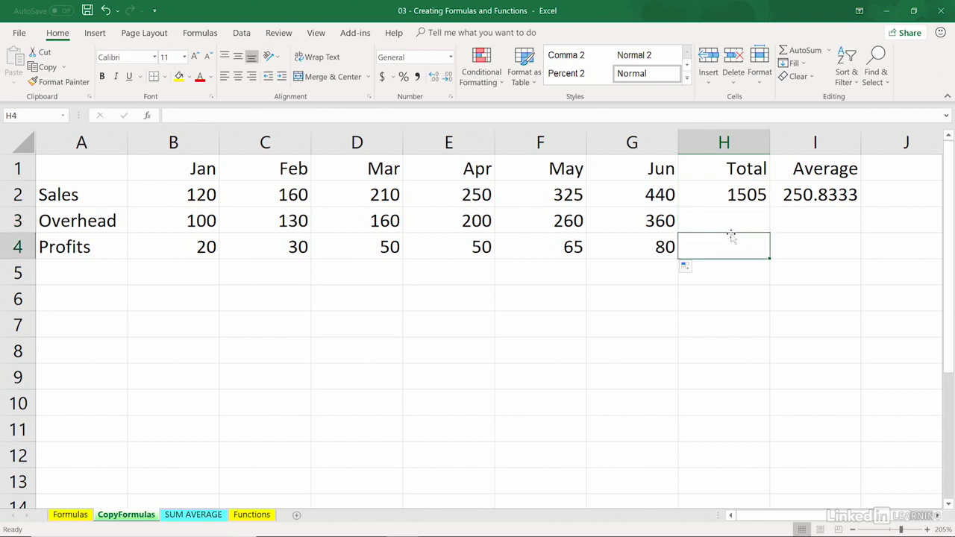
click(285, 243)
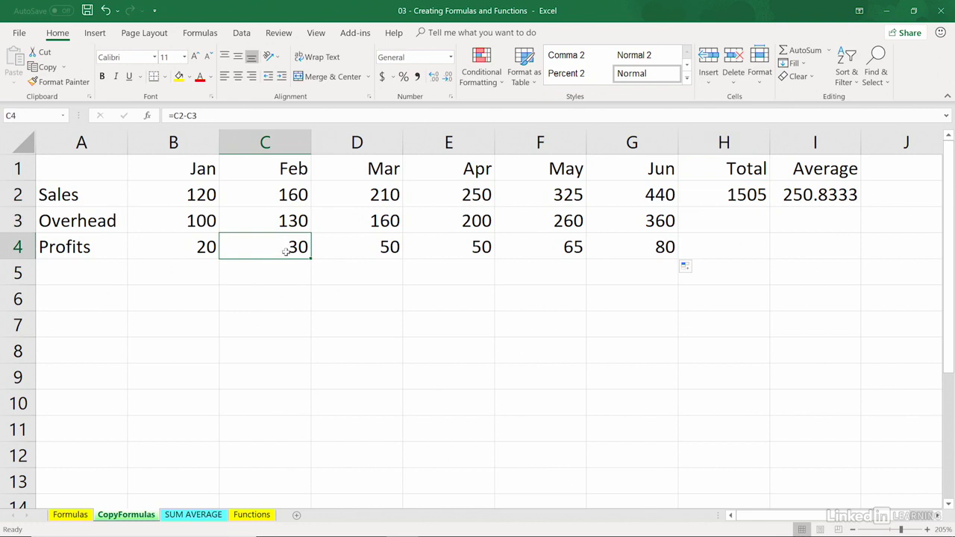
click(187, 246)
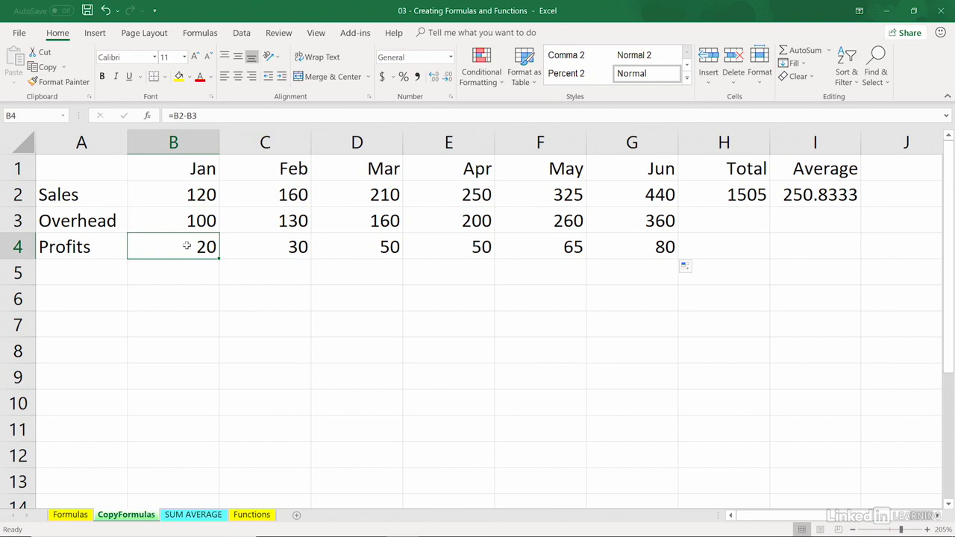
double_click(187, 246)
key(Escape)
click(252, 249)
double_click(252, 249)
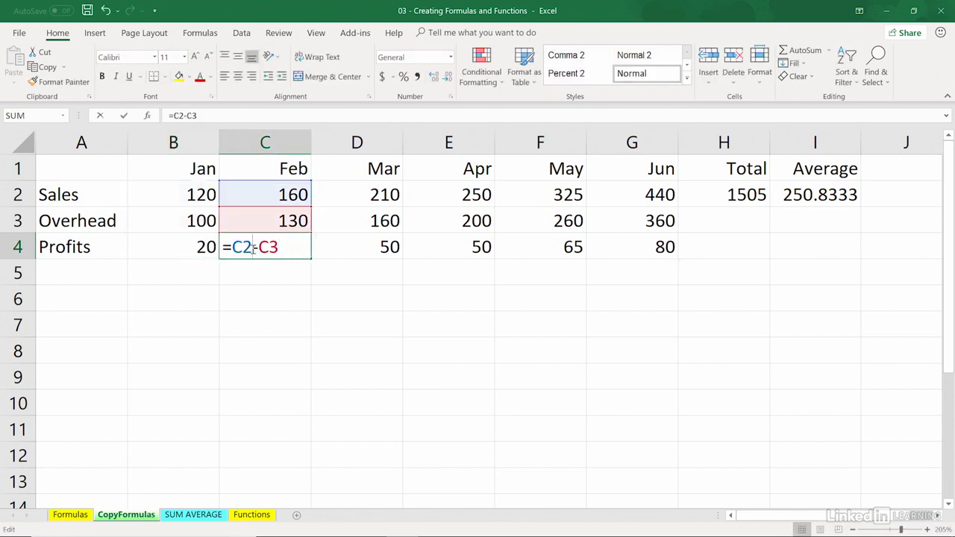
key(Escape)
click(391, 249)
click(437, 249)
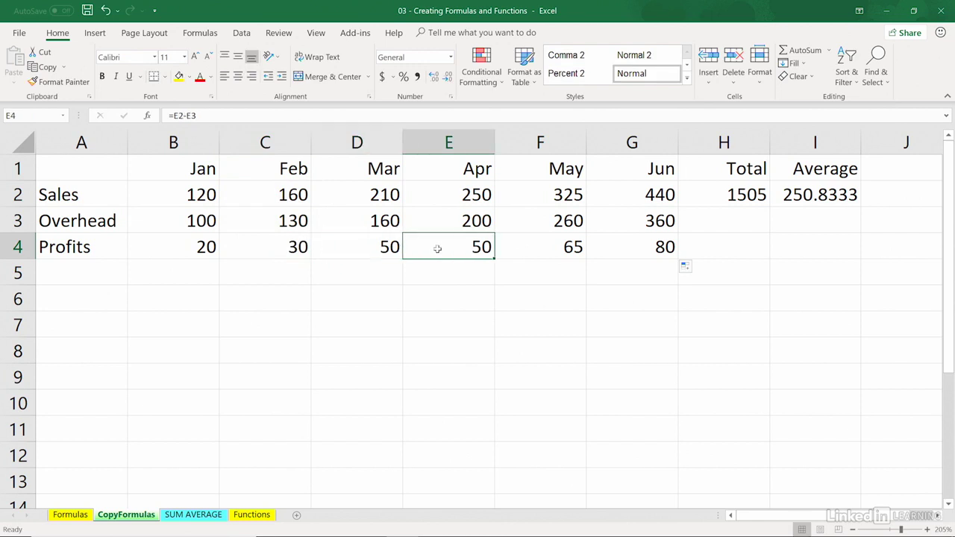
Step: Fill the Sales total formula from H2 down through H4, and check the copied Profits total formula
click(709, 194)
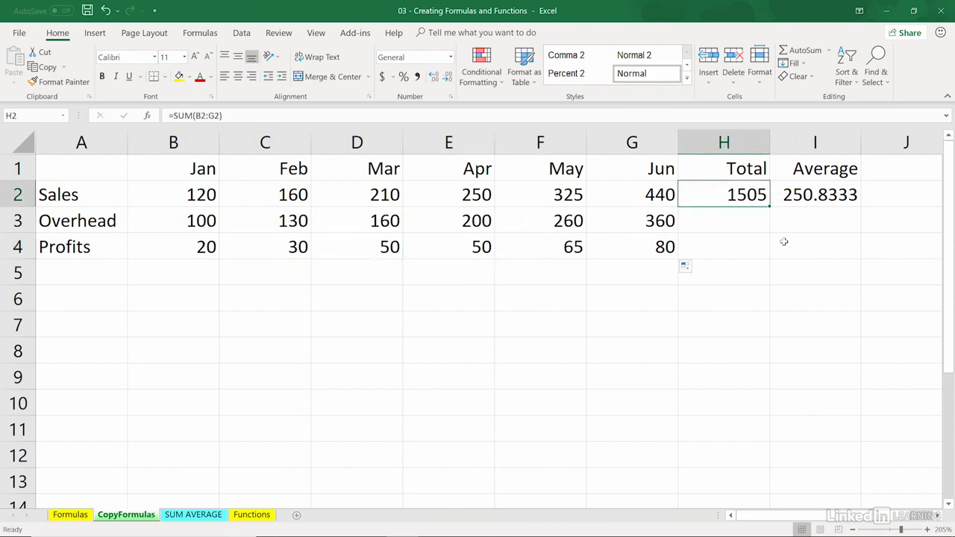
drag(769, 210, 775, 252)
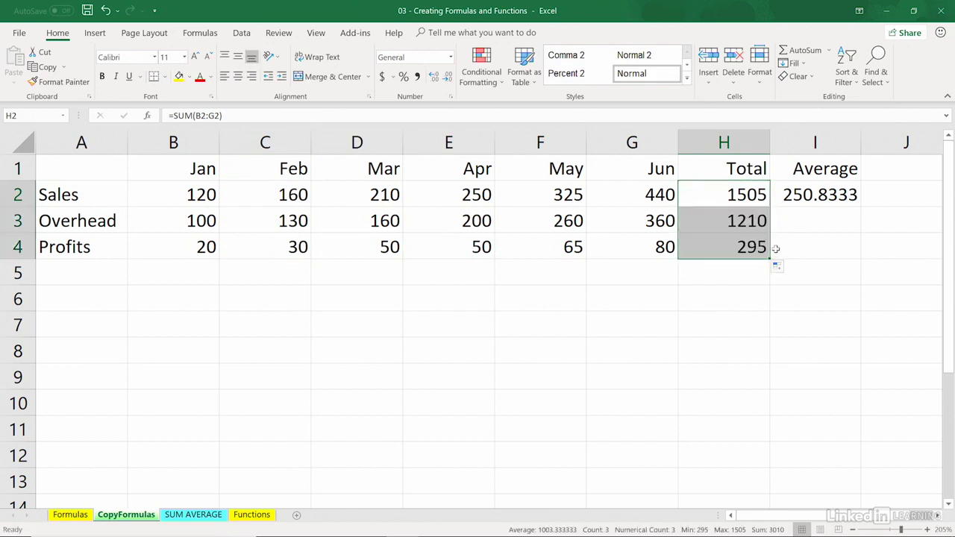
click(722, 246)
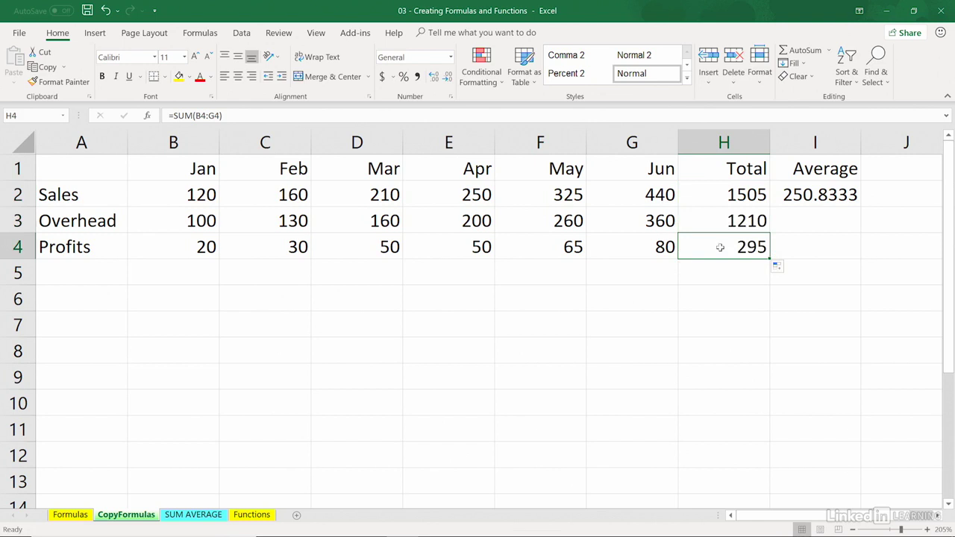
double_click(720, 247)
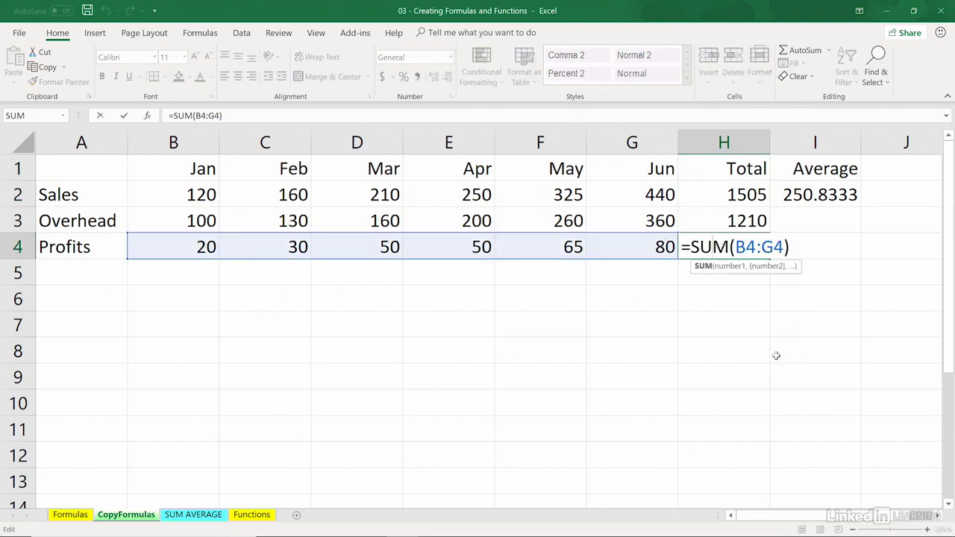
key(Escape)
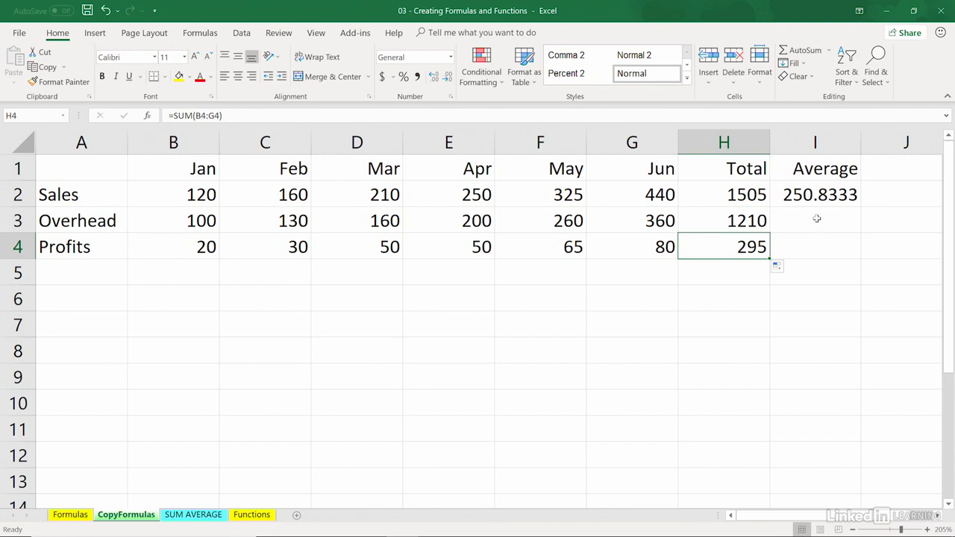
Step: Check the Sales average formula in I2, and fill it down to the Overhead and Profits rows through I4
click(816, 196)
double_click(816, 196)
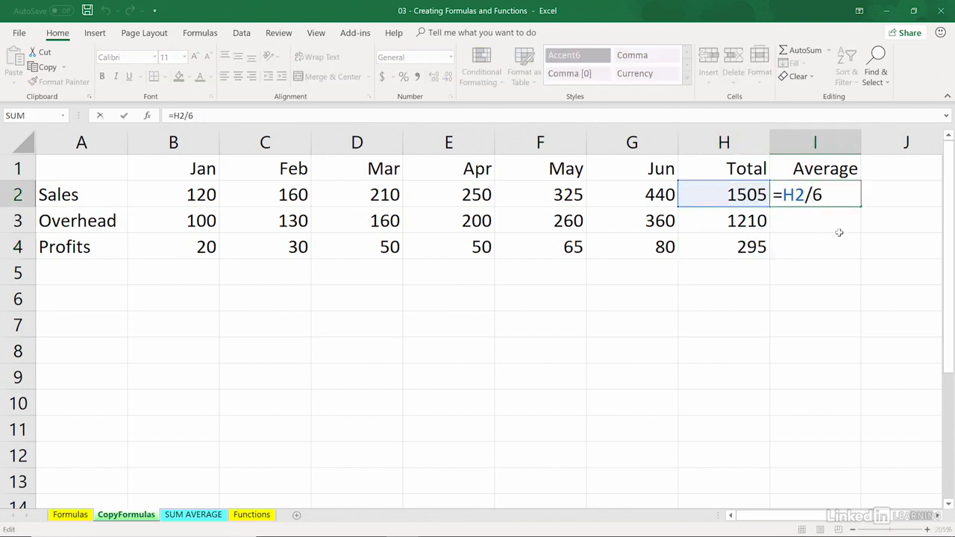
key(ctrl+Return)
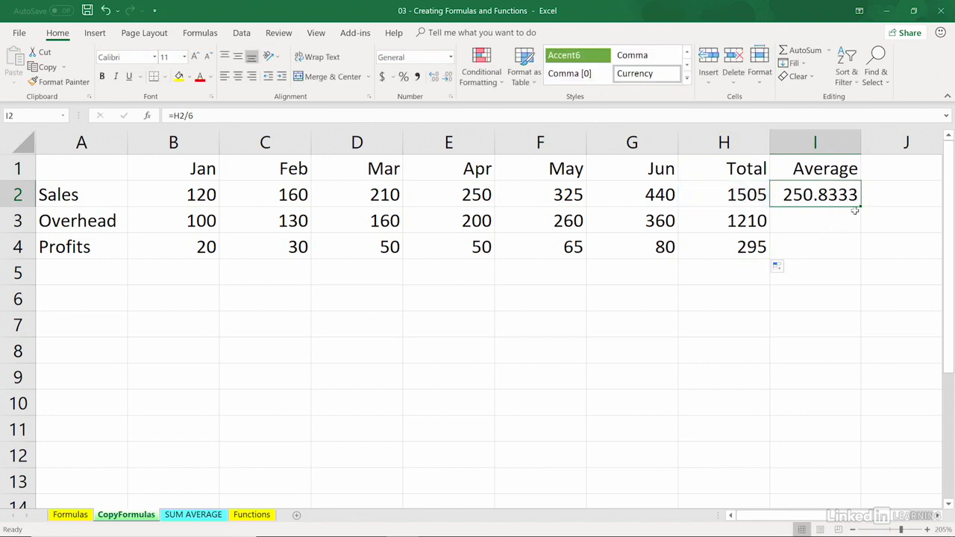
drag(861, 207, 862, 251)
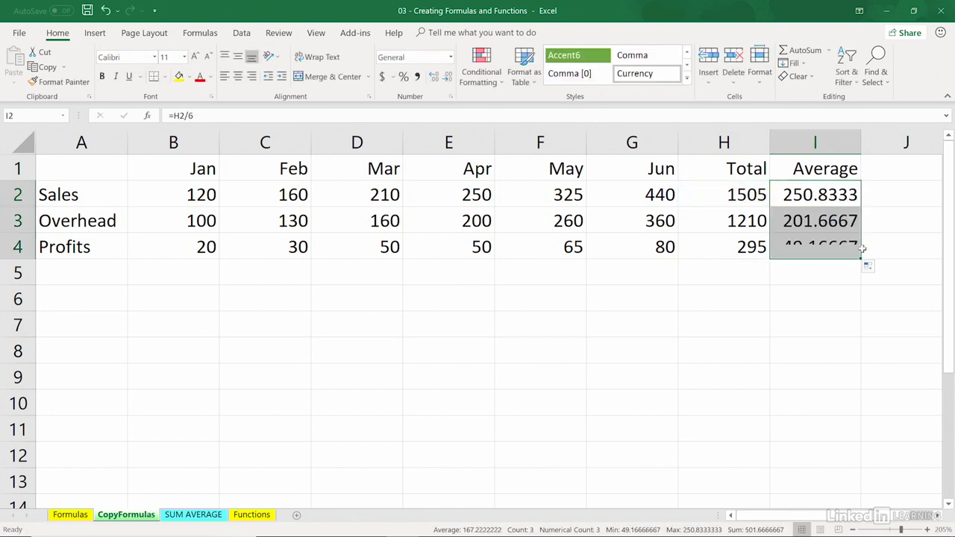
click(807, 249)
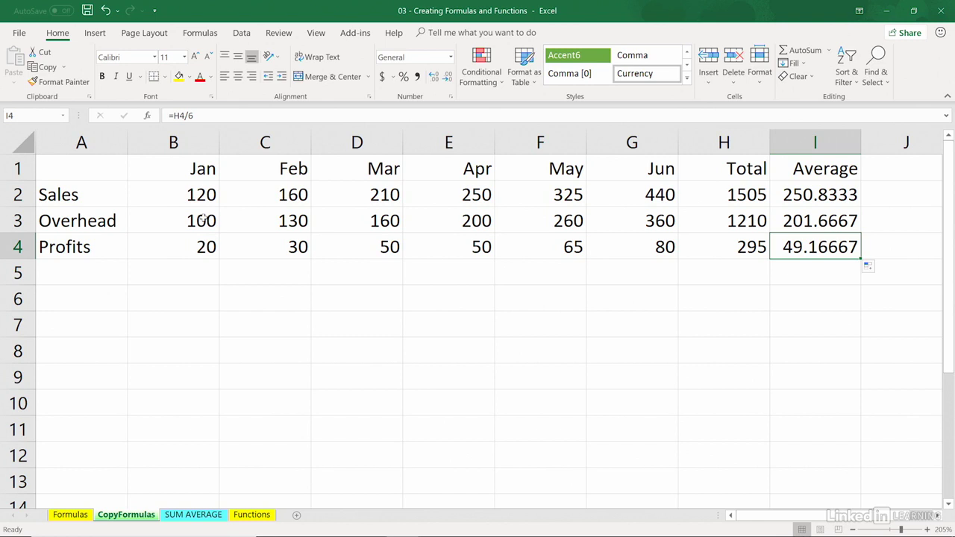
Step: Select the January to June Sales and Overhead figures in B2:G3
click(452, 346)
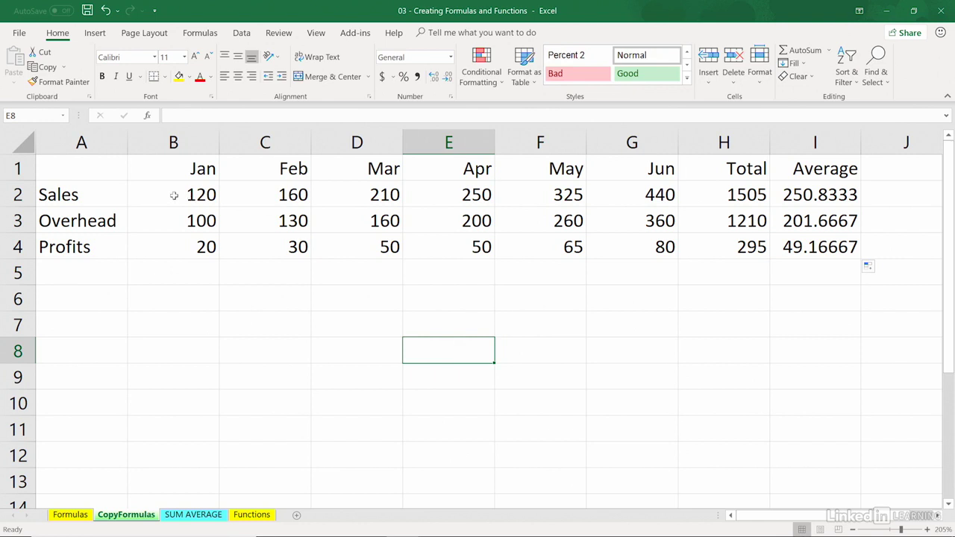
drag(174, 192, 635, 222)
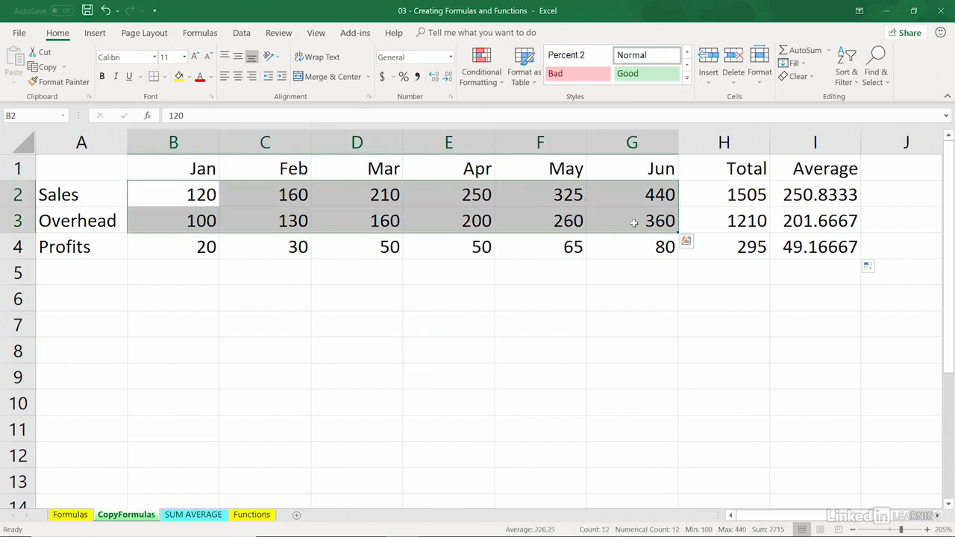